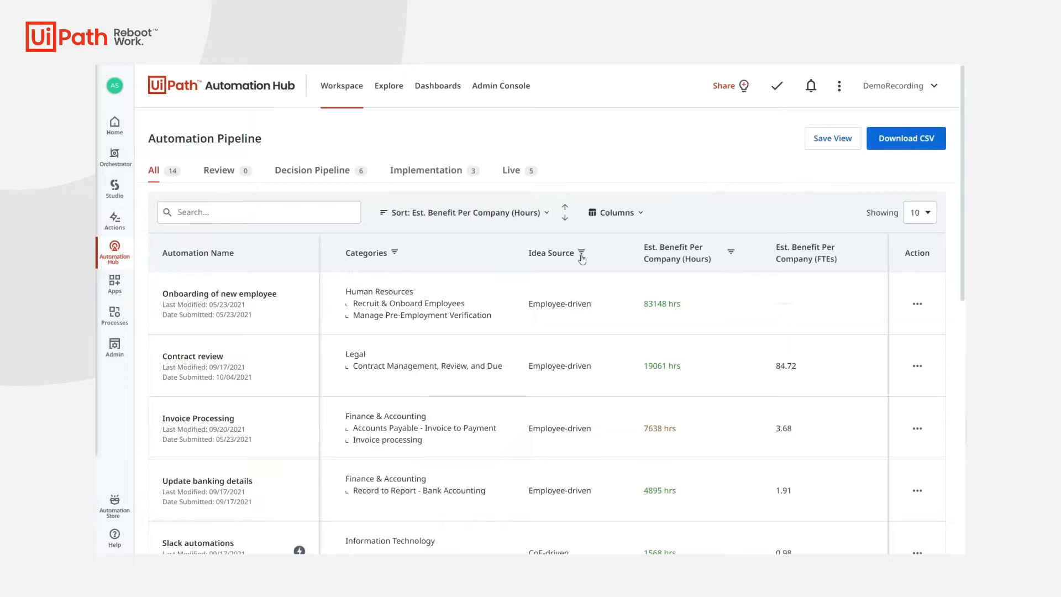
Check the Idea Source filter without applying it, then bring up Invoice Processing's automation profile.
left_click(583, 255)
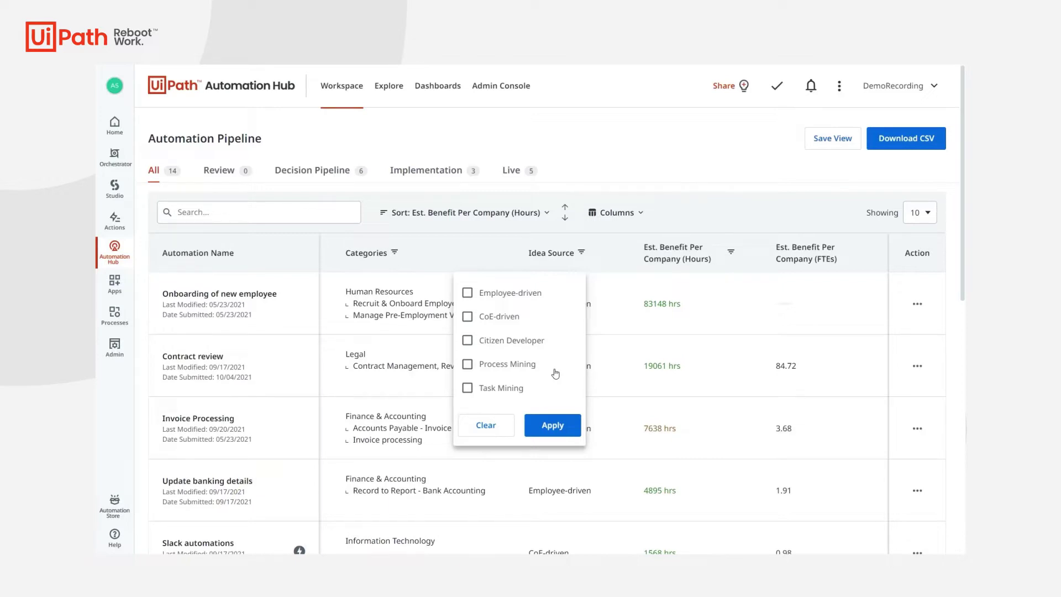
left_click(636, 410)
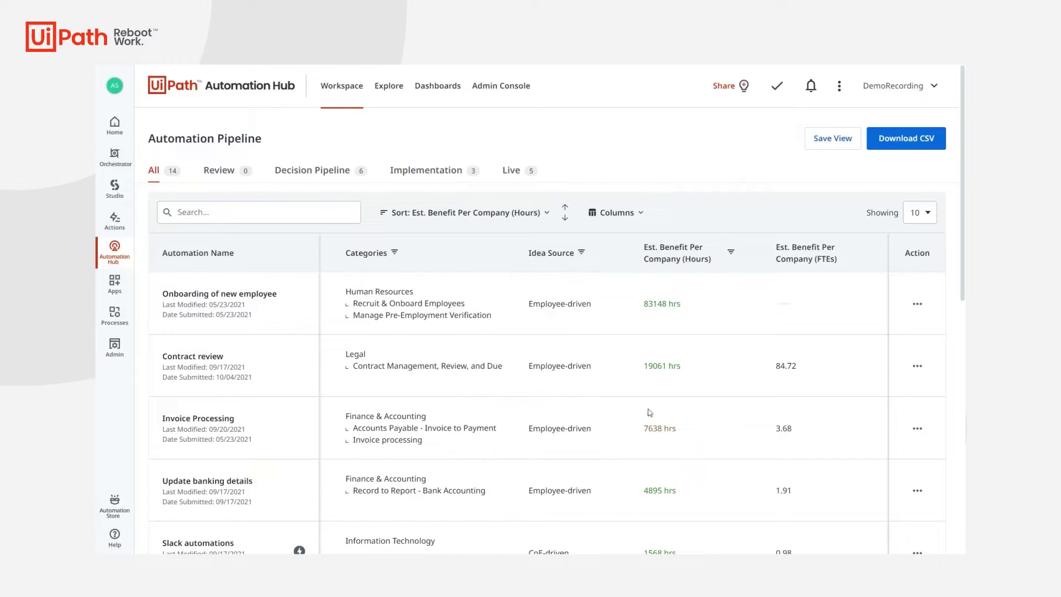
left_click(918, 429)
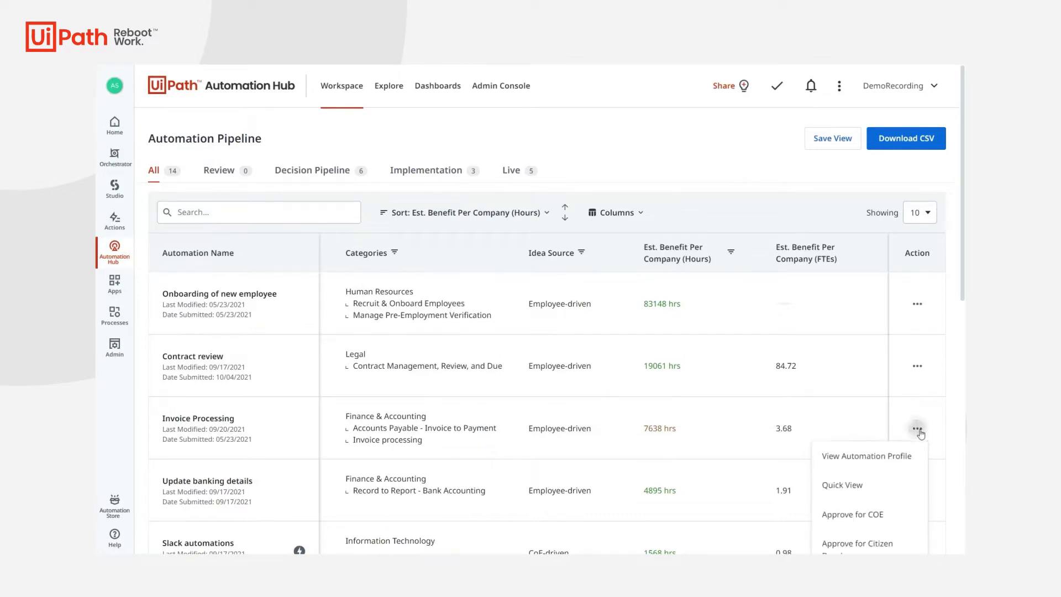
left_click(873, 458)
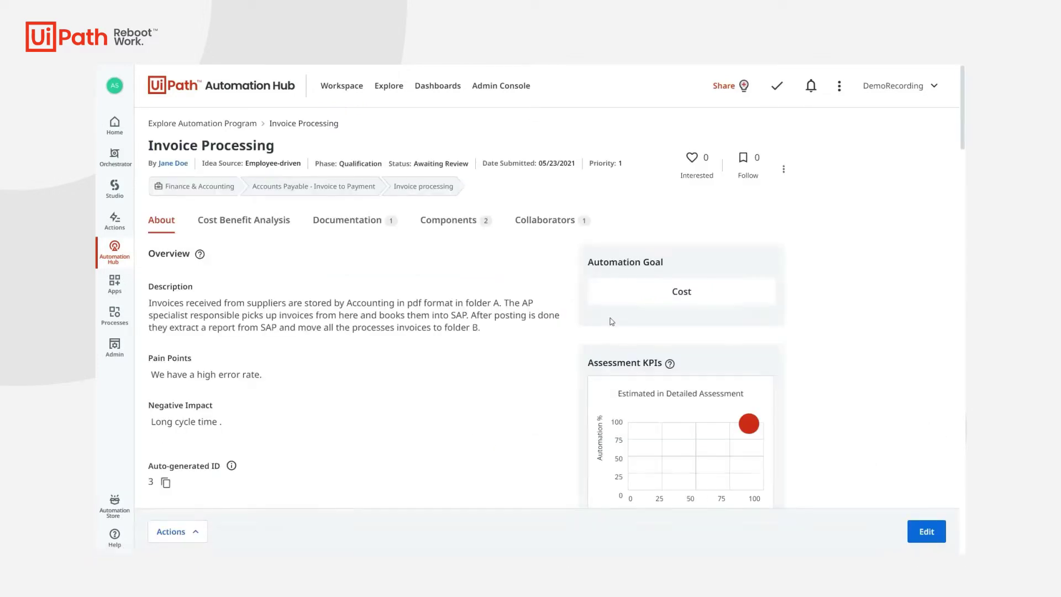
scroll(461, 304, "down", 5)
scroll(461, 304, "down", 3)
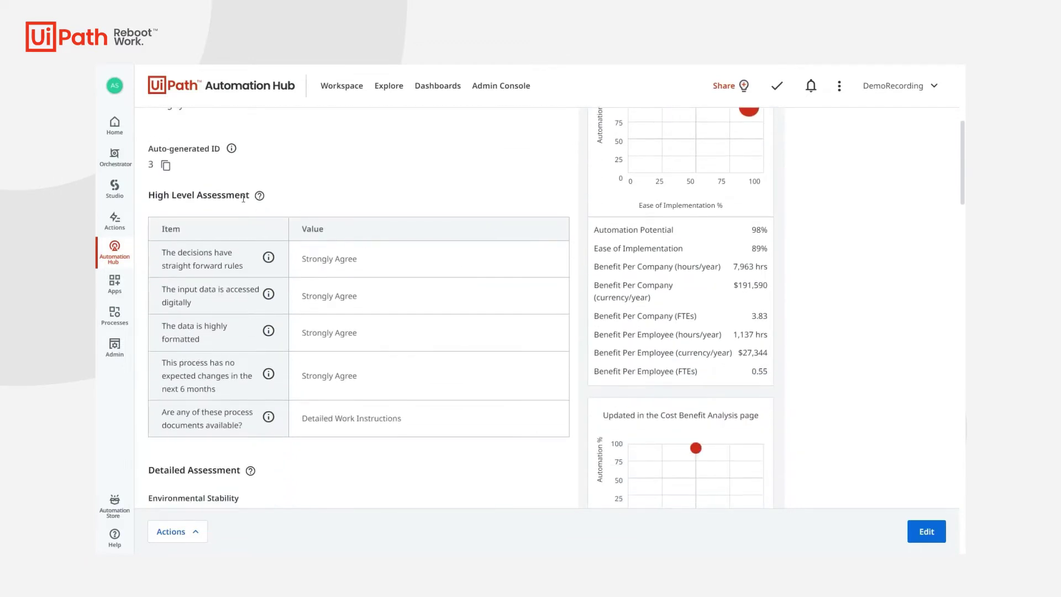
scroll(307, 359, "down", 2)
scroll(304, 349, "down", 2)
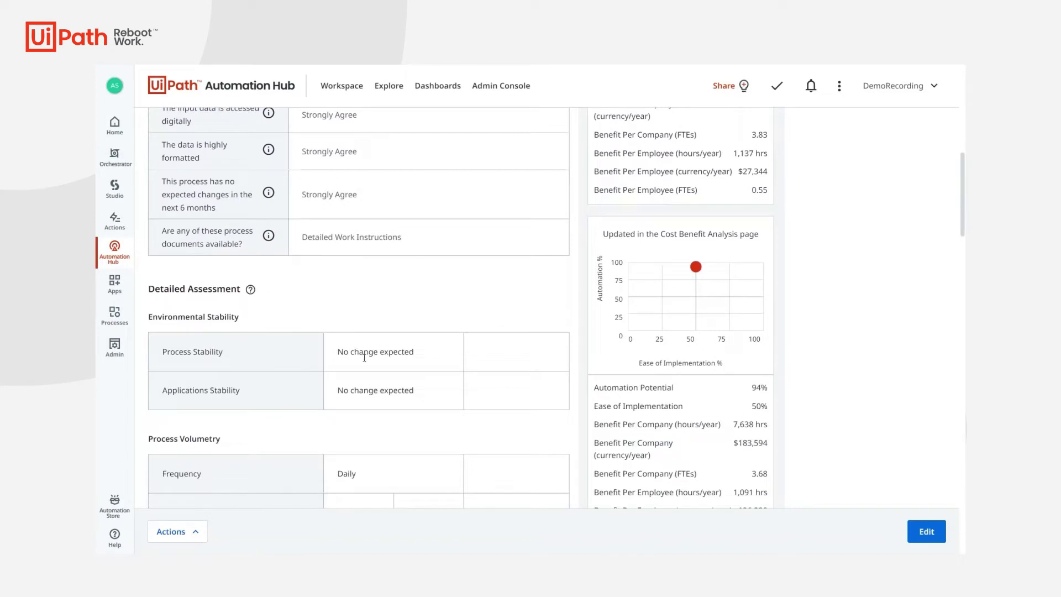
scroll(364, 358, "down", 2)
scroll(381, 337, "down", 1)
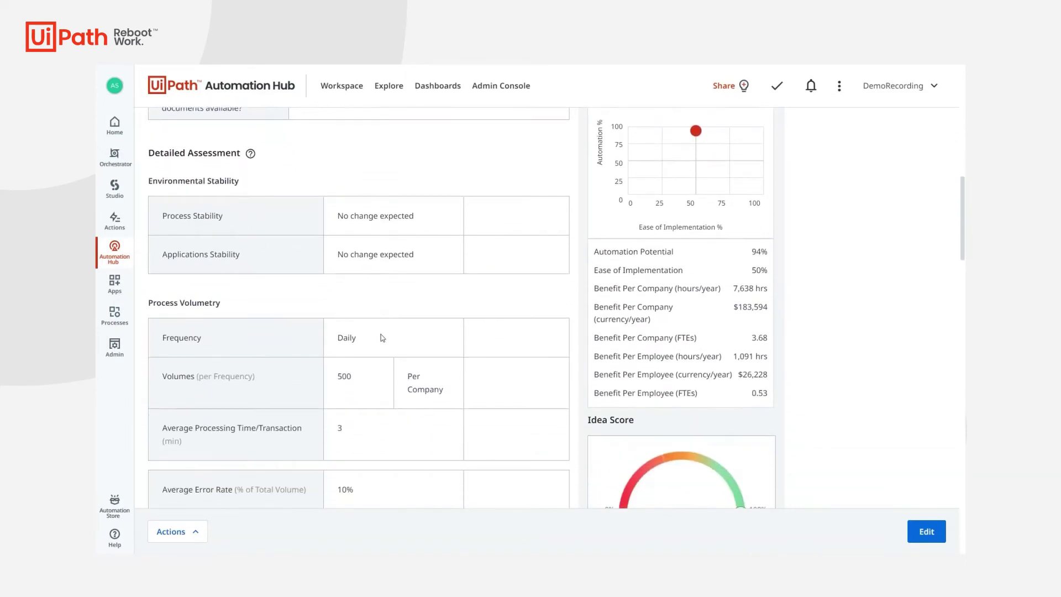
scroll(384, 333, "down", 2)
scroll(384, 333, "down", 1)
scroll(384, 332, "down", 3)
scroll(384, 332, "down", 1)
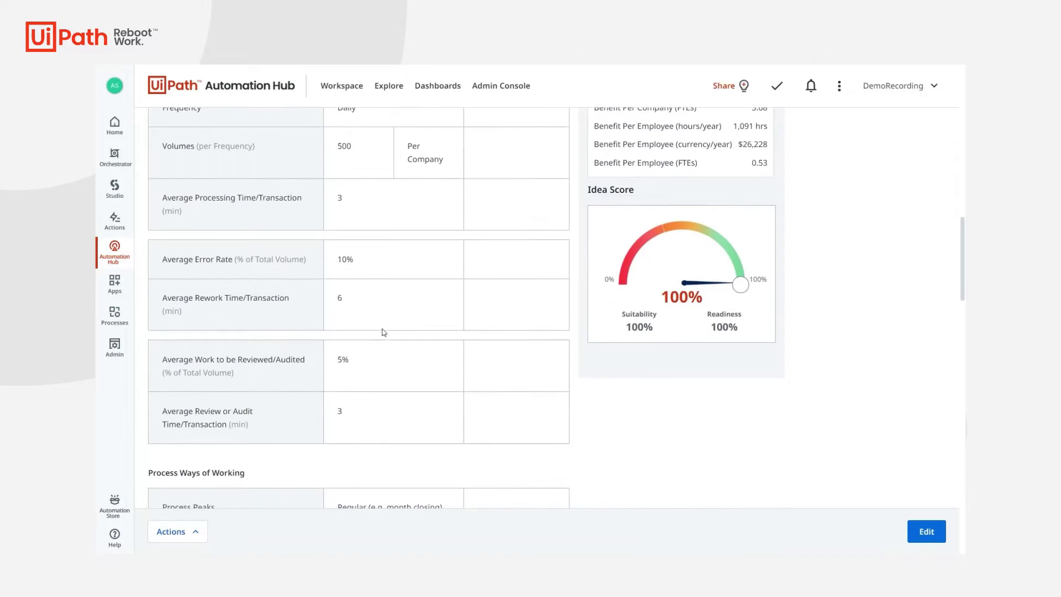
scroll(384, 332, "down", 1)
scroll(384, 332, "down", 1)
scroll(384, 332, "down", 1)
scroll(384, 330, "down", 1)
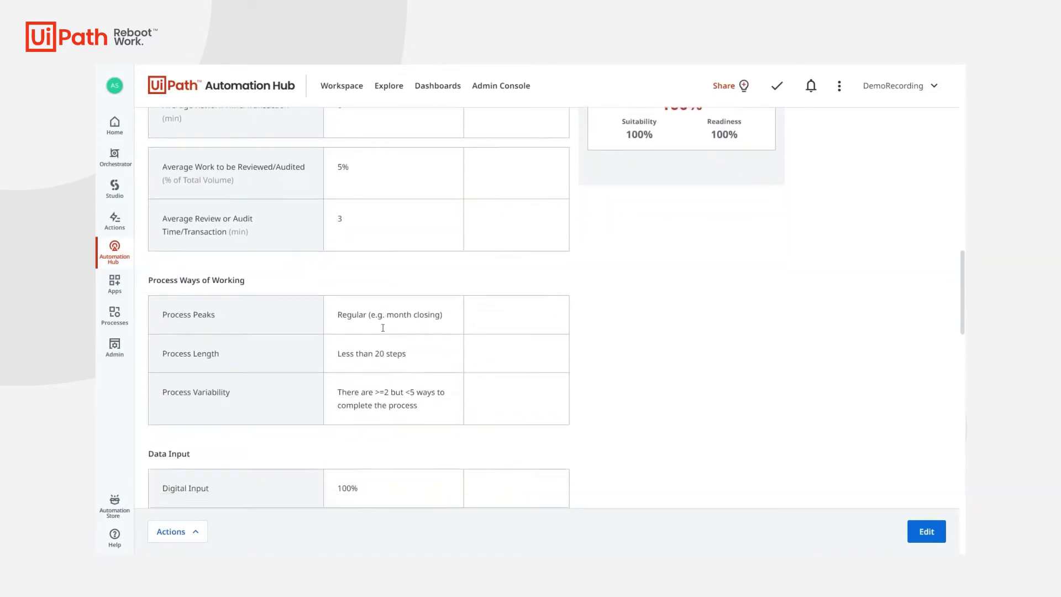
scroll(383, 329, "down", 1)
scroll(382, 327, "down", 1)
scroll(382, 326, "down", 2)
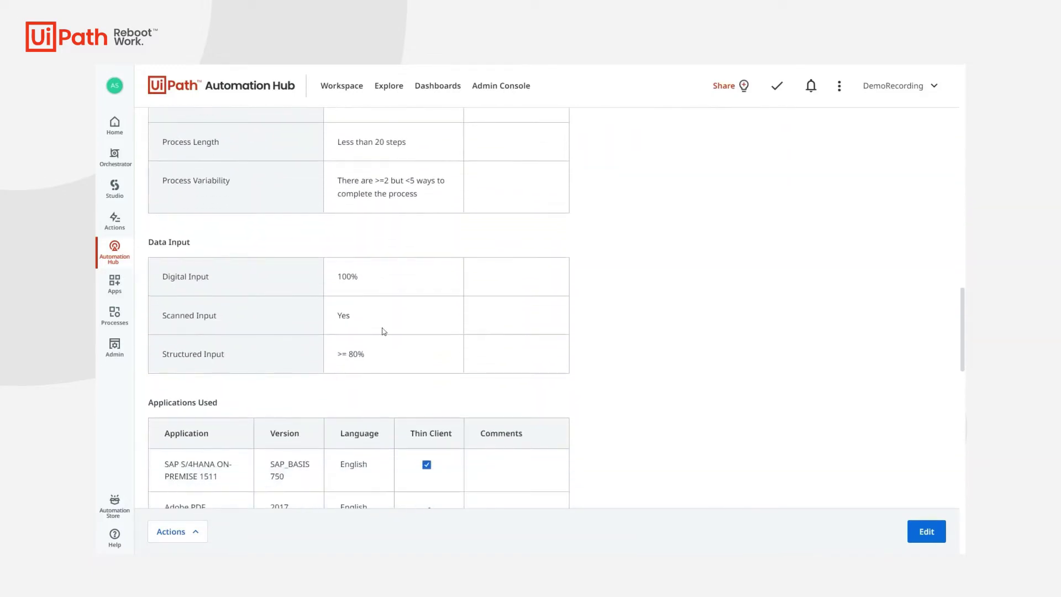
scroll(383, 332, "up", 5)
scroll(384, 332, "up", 8)
scroll(384, 332, "up", 5)
scroll(385, 332, "up", 4)
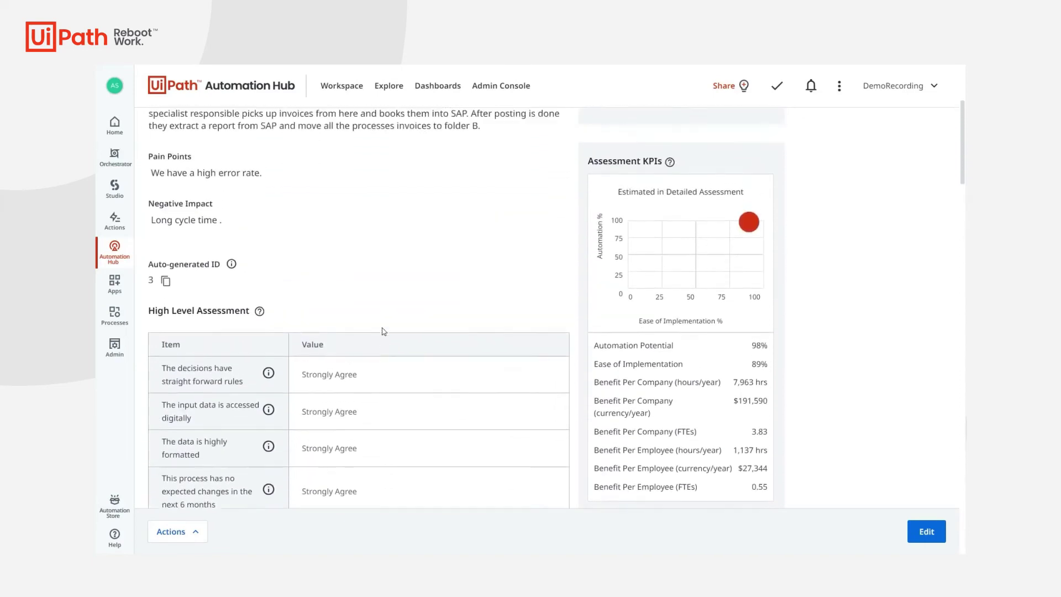
scroll(384, 331, "up", 1)
scroll(384, 332, "down", 1)
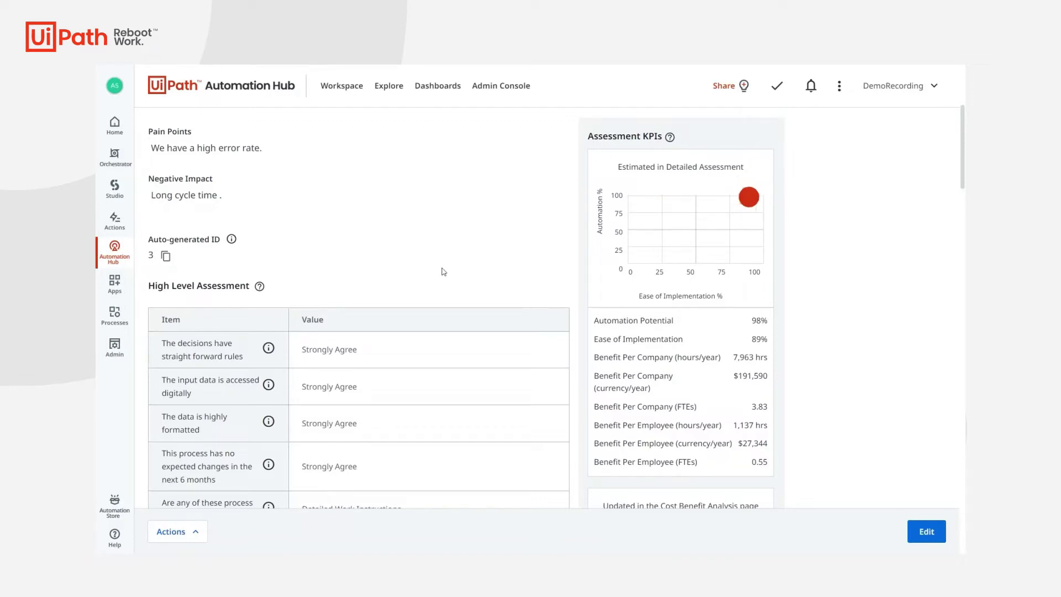
scroll(362, 260, "up", 4)
Review Invoice Processing's cost-benefit analysis down to the project plan (launch May 1st vs May 5th baseline).
left_click(244, 221)
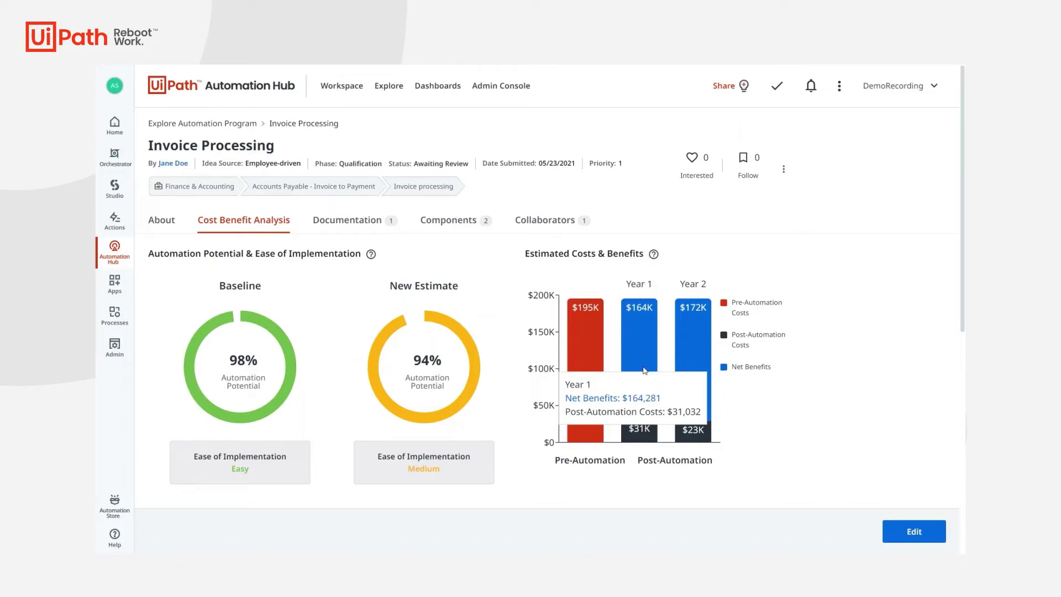
mouse_move(693, 364)
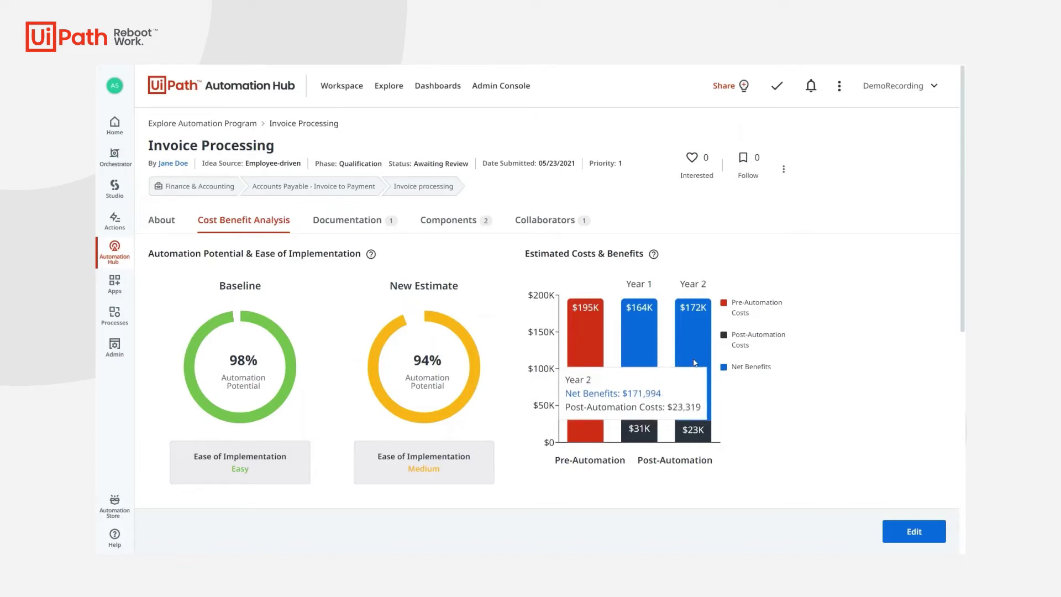
scroll(695, 357, "down", 5)
scroll(695, 357, "down", 2)
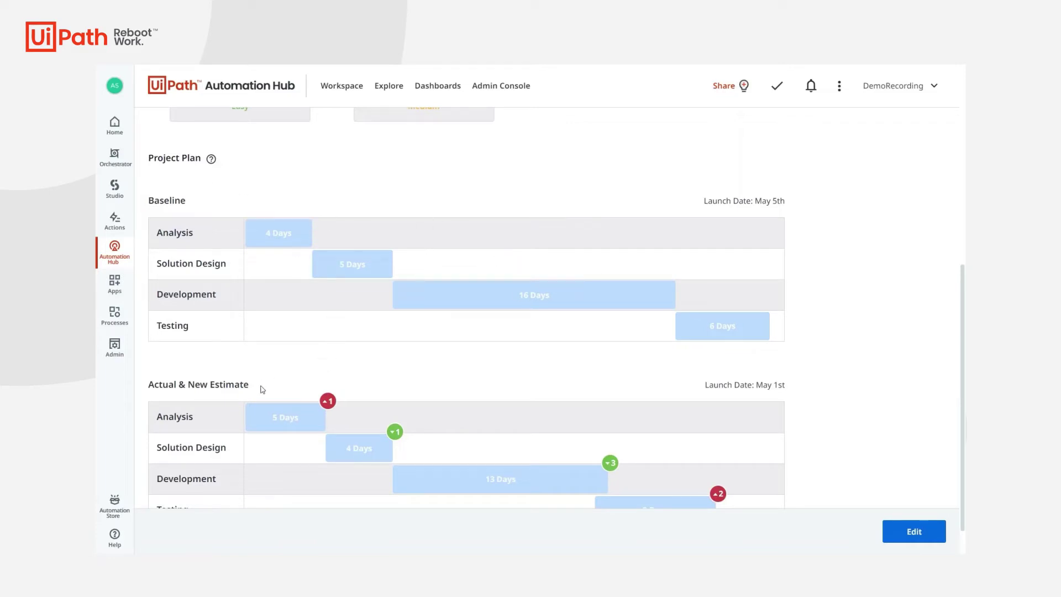
scroll(263, 384, "down", 1)
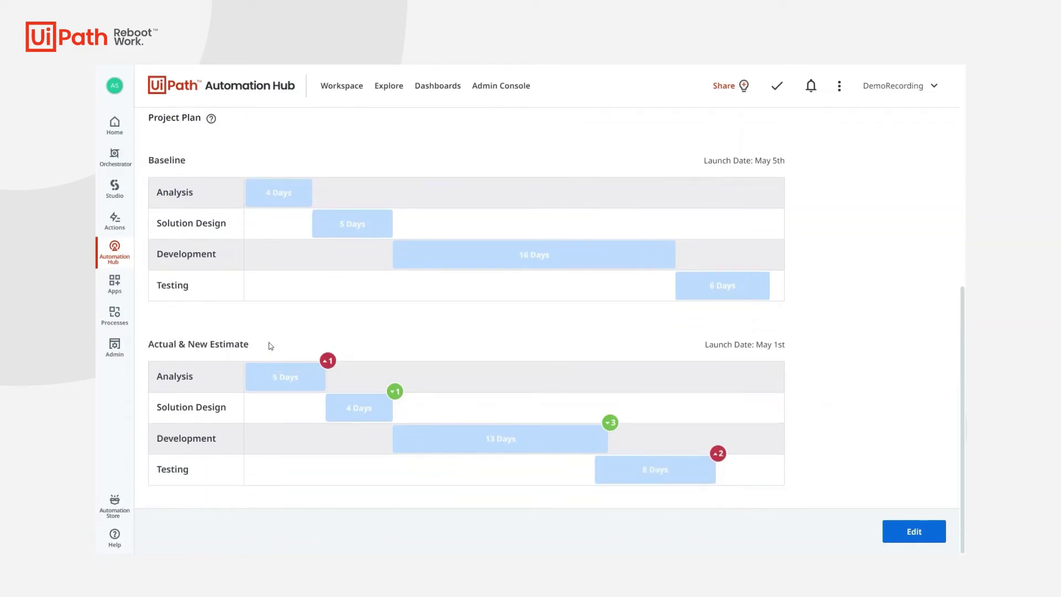
scroll(359, 299, "up", 15)
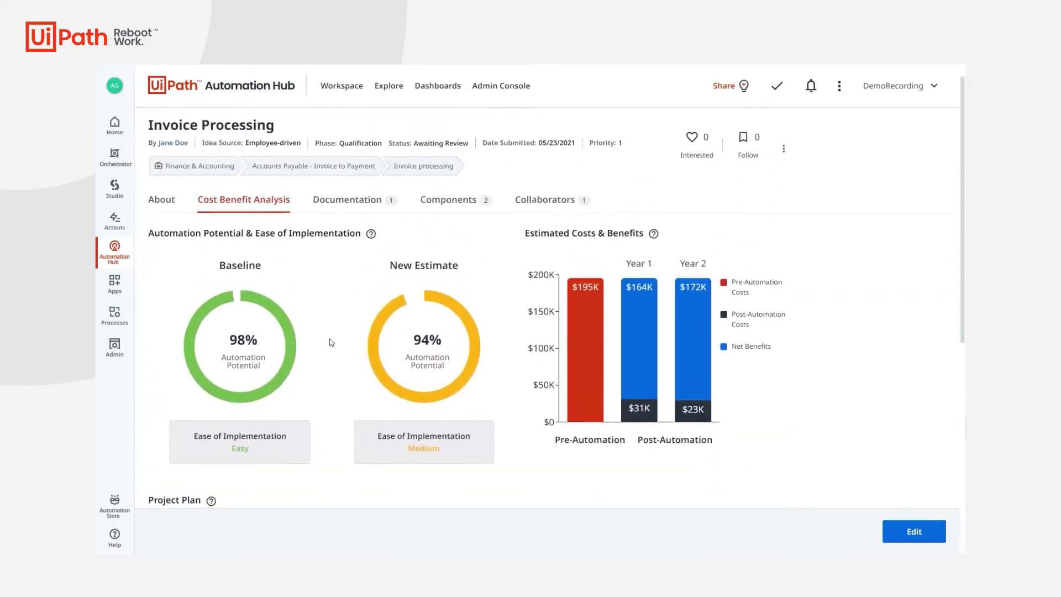
View Invoice Processing's attached documentation, then its collaborators, including submitter and process owner Jane Doe.
left_click(371, 230)
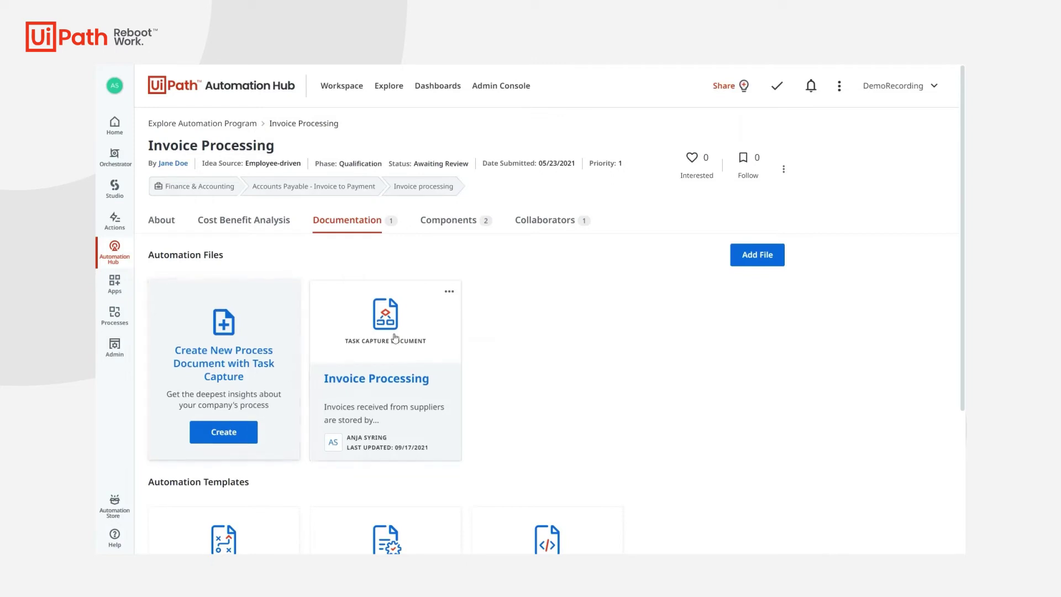
left_click(562, 221)
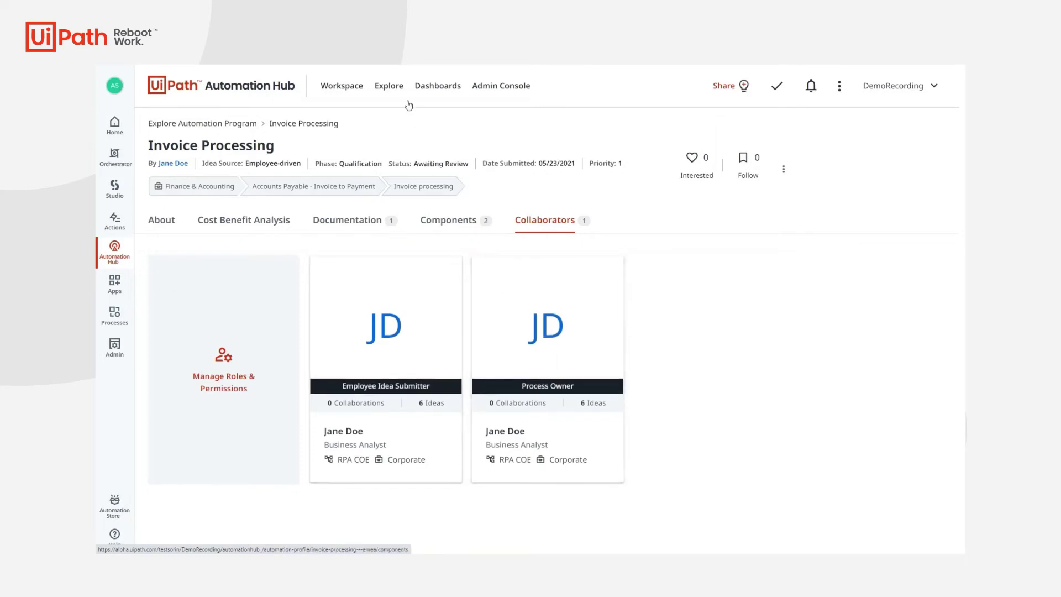
Switch to the Decision Pipeline view and scroll through its difficulty pie chart and ideas table.
mouse_move(342, 85)
left_click(346, 119)
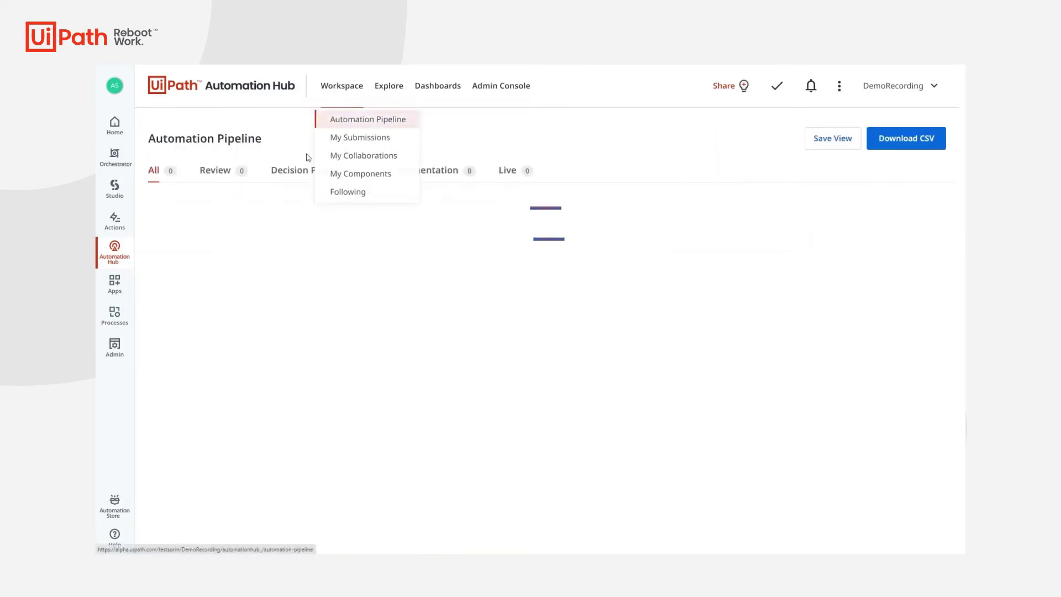
left_click(299, 172)
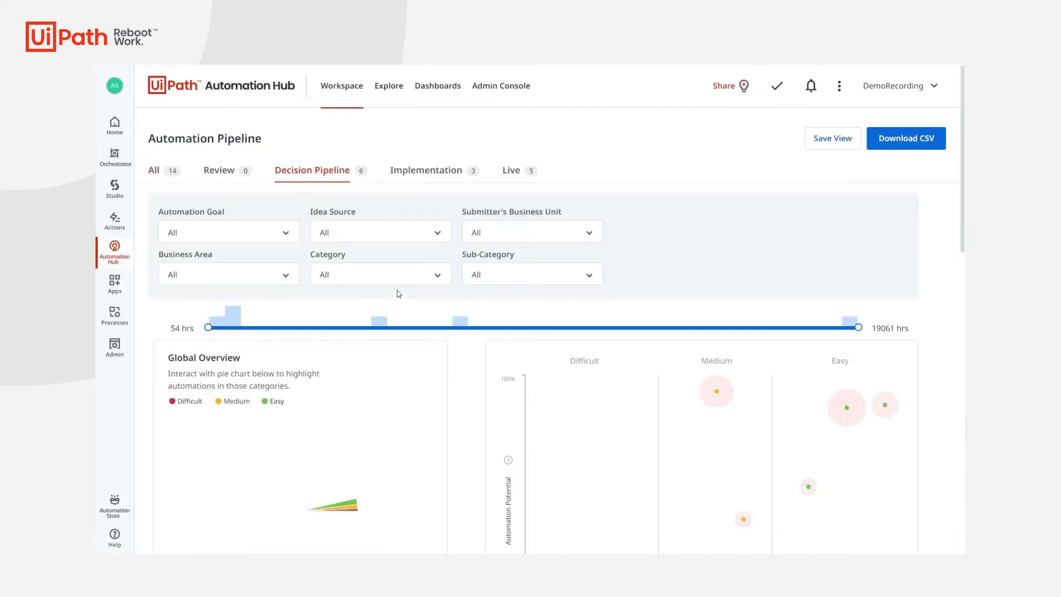
scroll(399, 294, "down", 1)
scroll(399, 294, "down", 2)
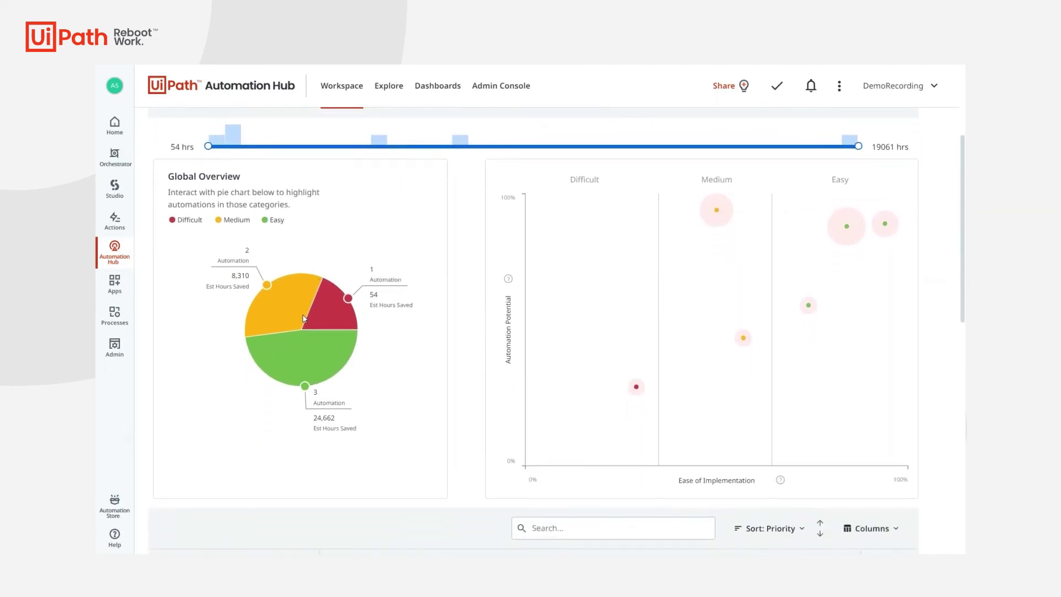
mouse_move(847, 225)
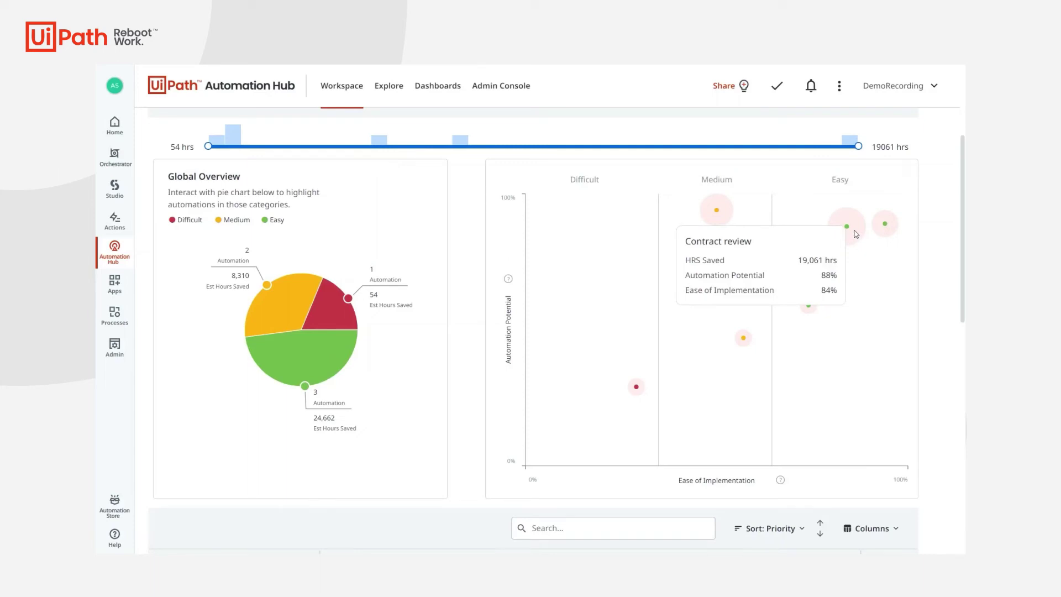
scroll(856, 234, "down", 1)
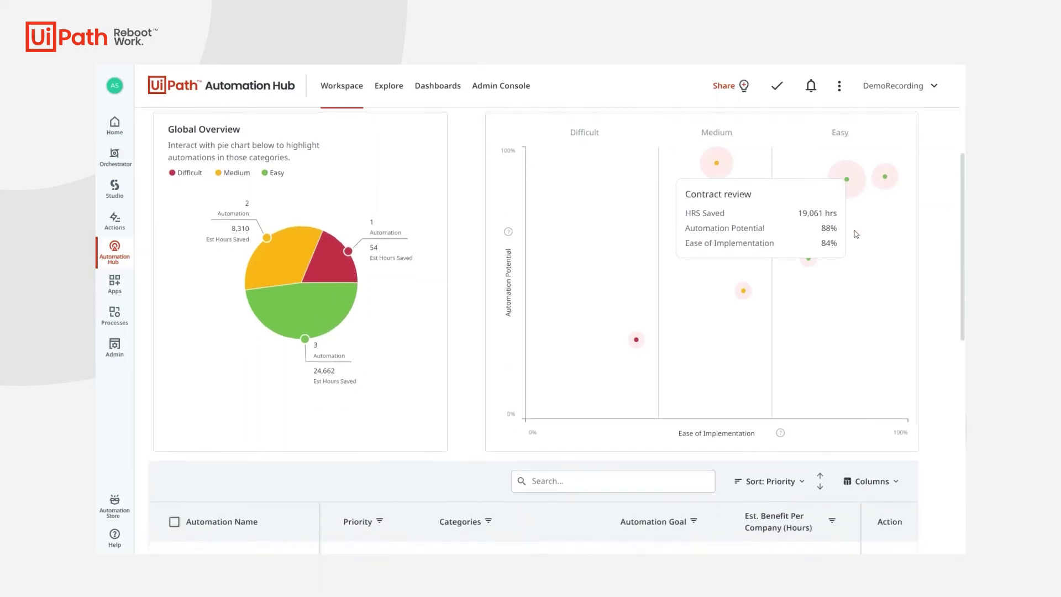
scroll(853, 229, "down", 2)
scroll(739, 155, "down", 1)
scroll(687, 279, "down", 2)
scroll(505, 298, "down", 1)
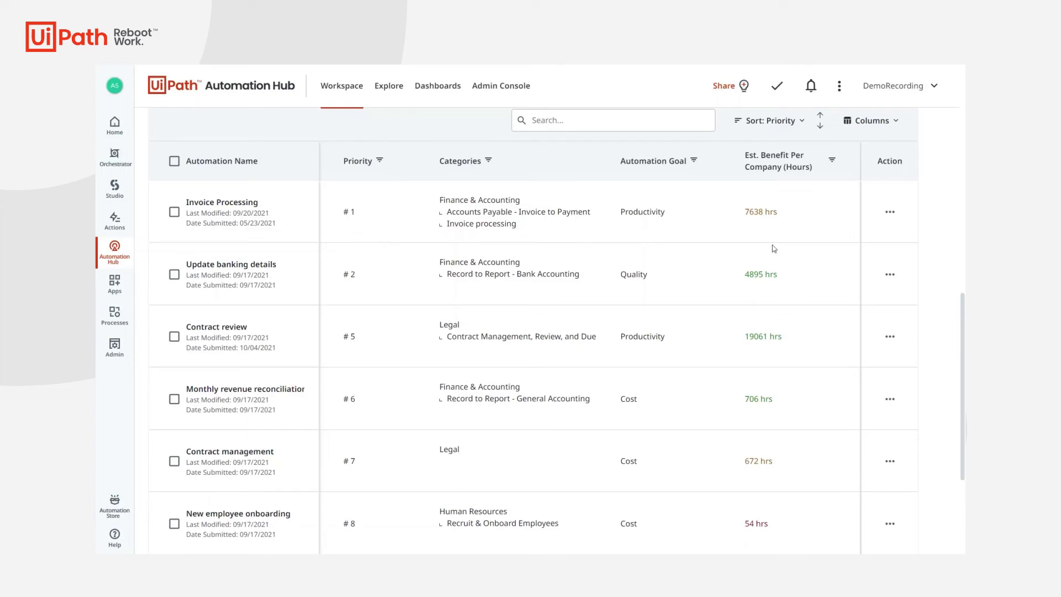
Show and dismiss Invoice Processing's actions menu without choosing anything, then scroll back up.
left_click(889, 212)
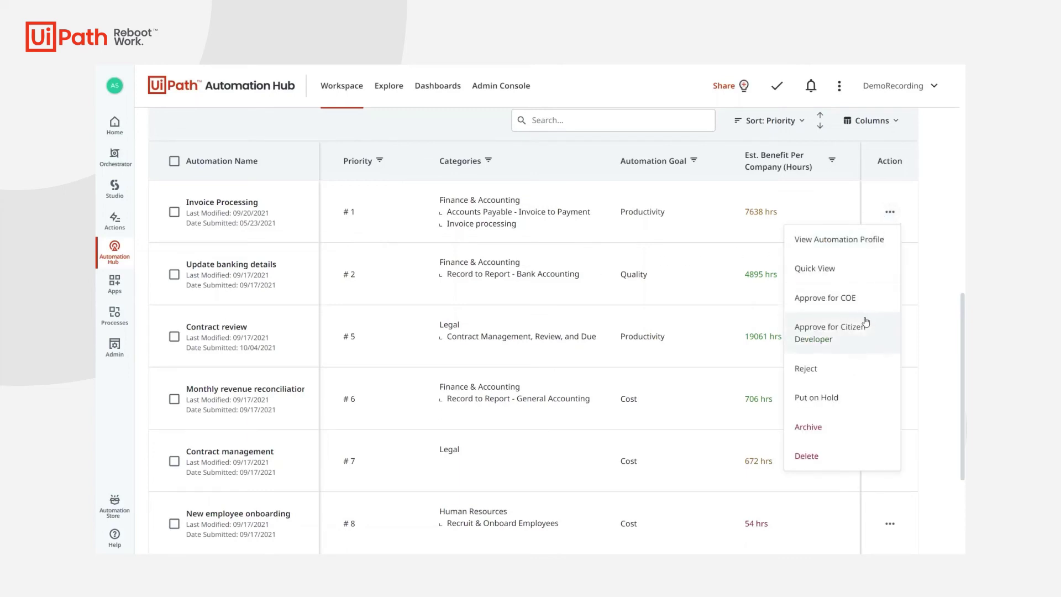
left_click(938, 325)
scroll(660, 260, "up", 5)
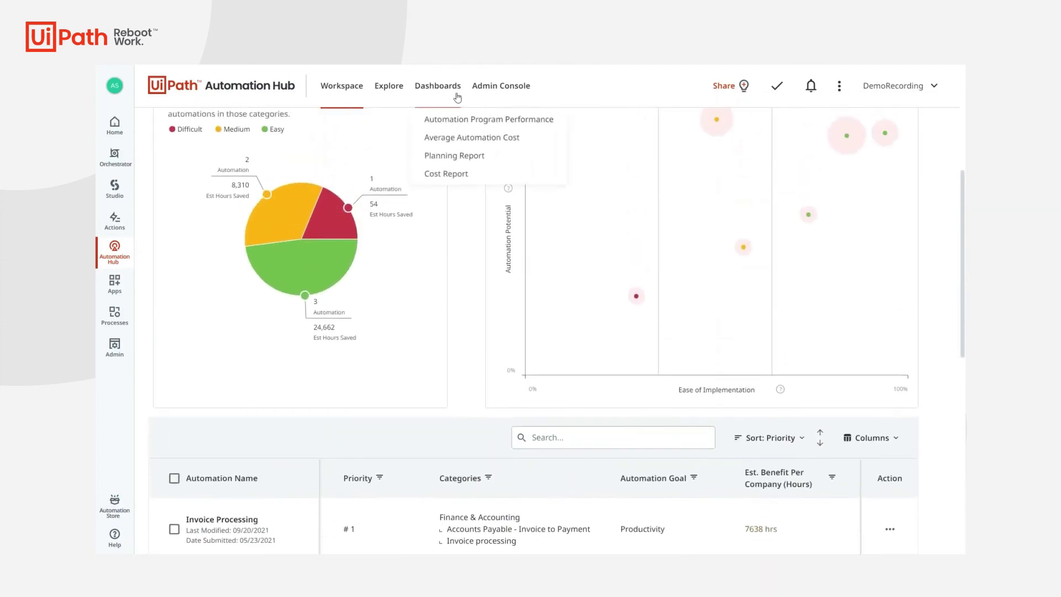
Show the Automation Program Performance dashboard's 2021 pipeline evolution and benefits charts.
left_click(458, 123)
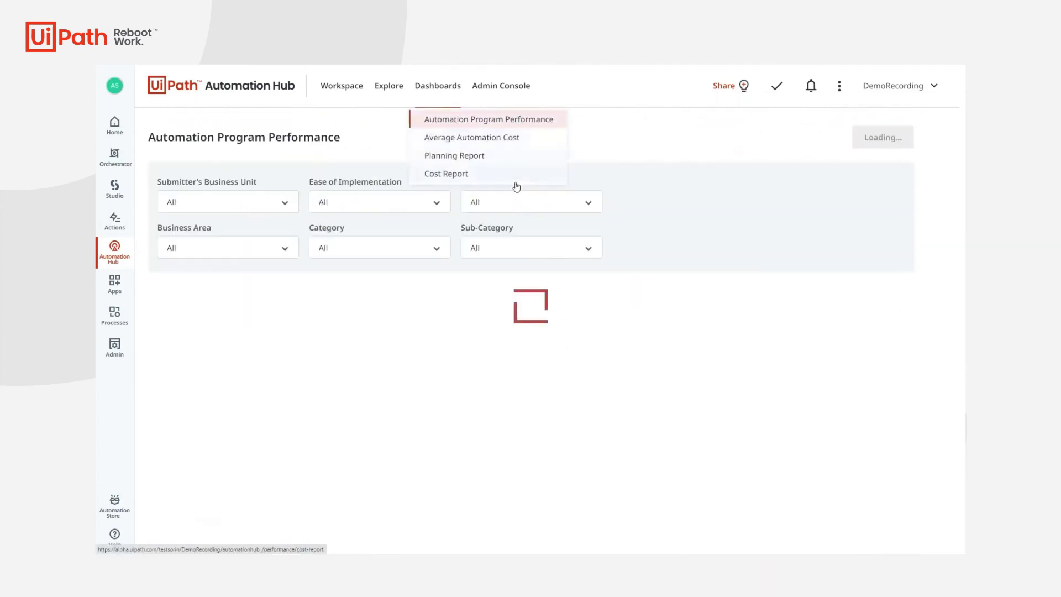
scroll(466, 333, "down", 2)
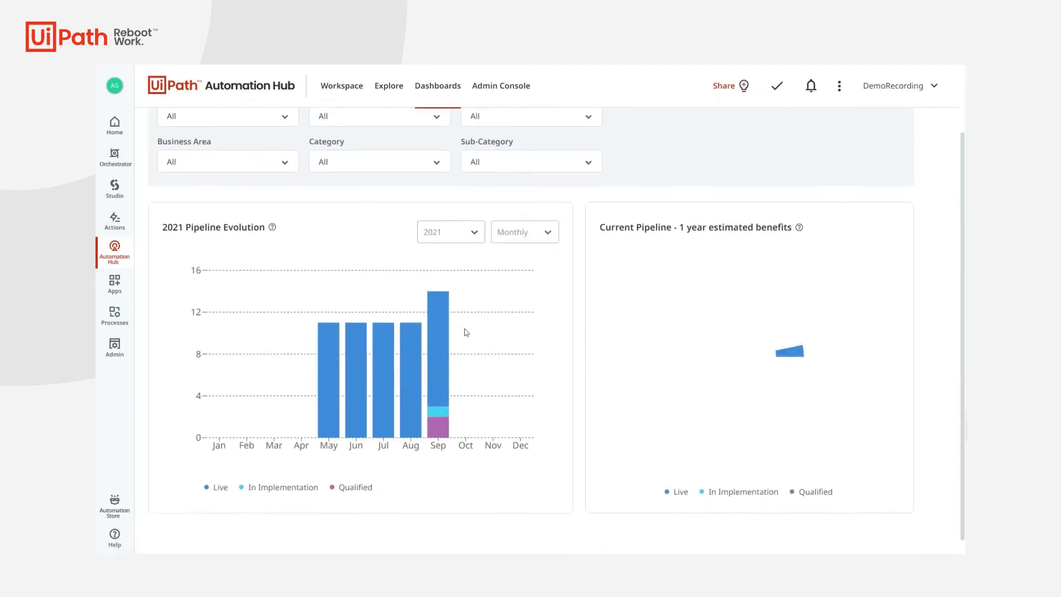